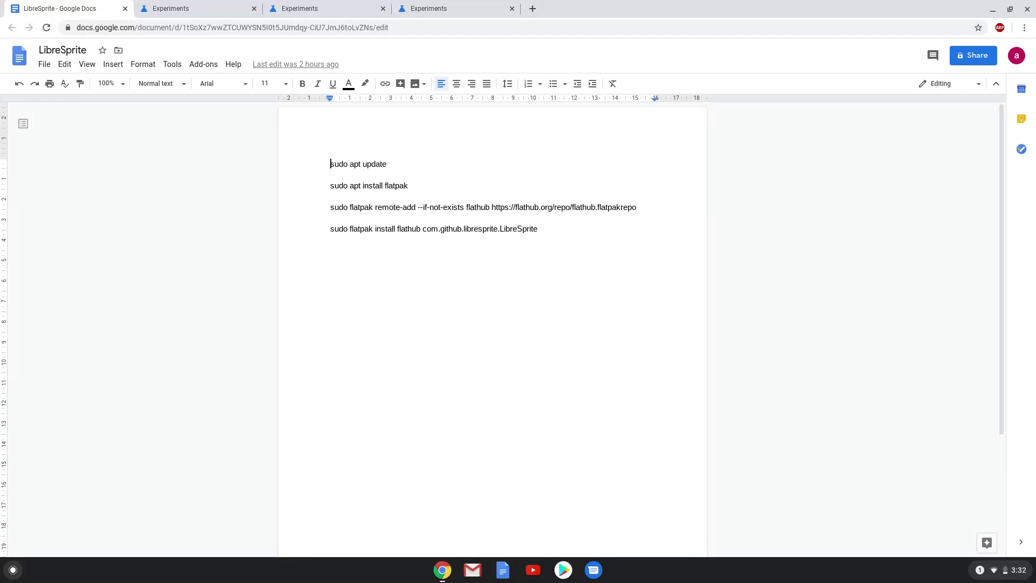
Open ChromeOS Settings from the quick settings panel, over the Docs list of install commands.
{"action": "left_click", "coordinate": [994, 575]}
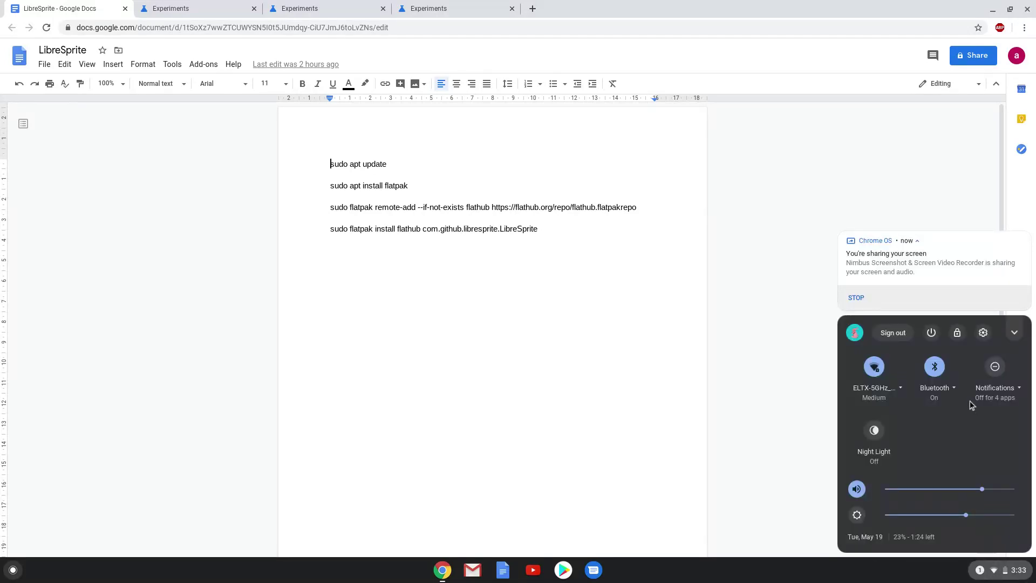
{"action": "left_click", "coordinate": [982, 333]}
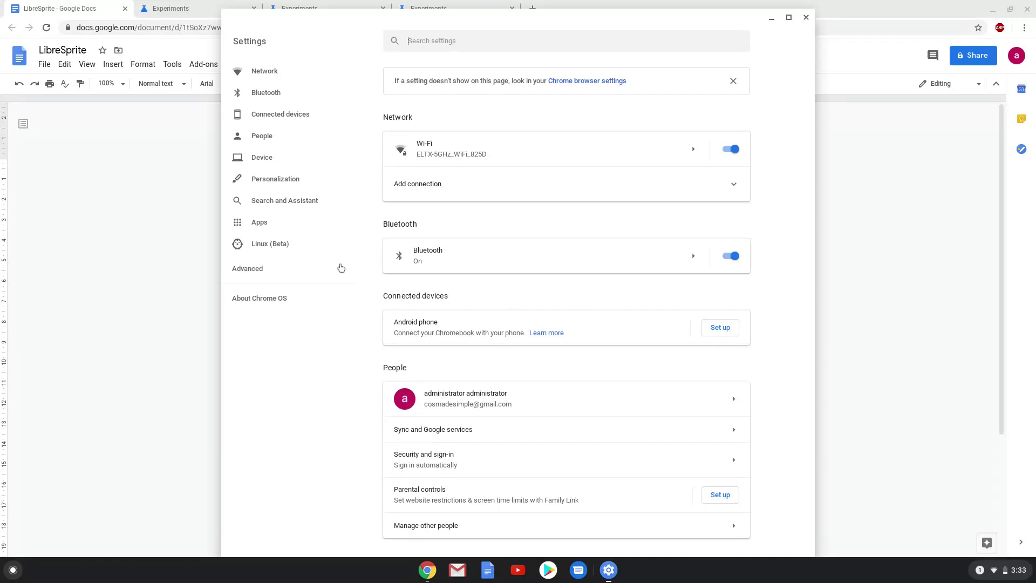
Turn on Linux (Beta) in Settings and start its installation.
{"action": "left_click", "coordinate": [310, 255]}
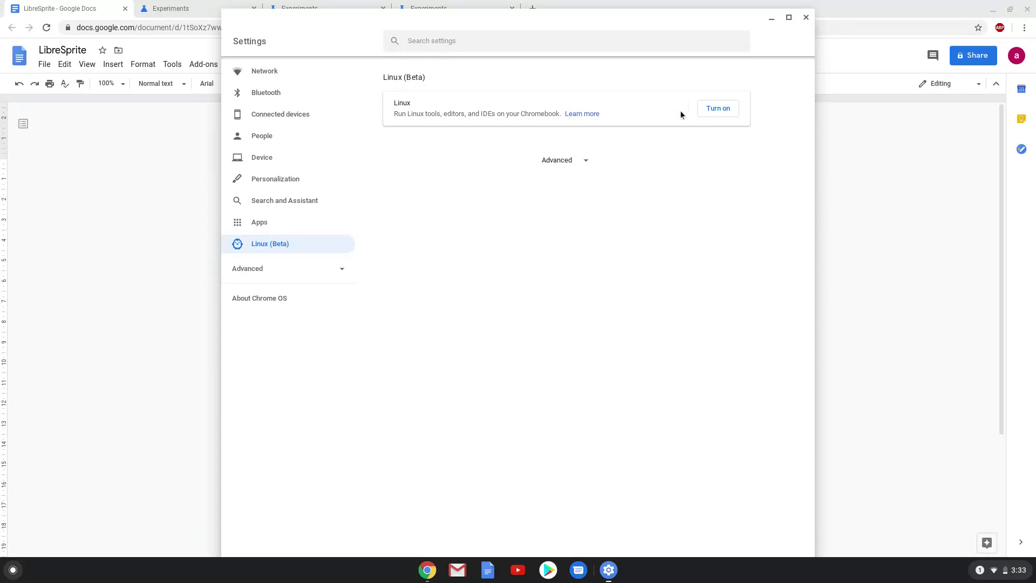
{"action": "left_click", "coordinate": [707, 109]}
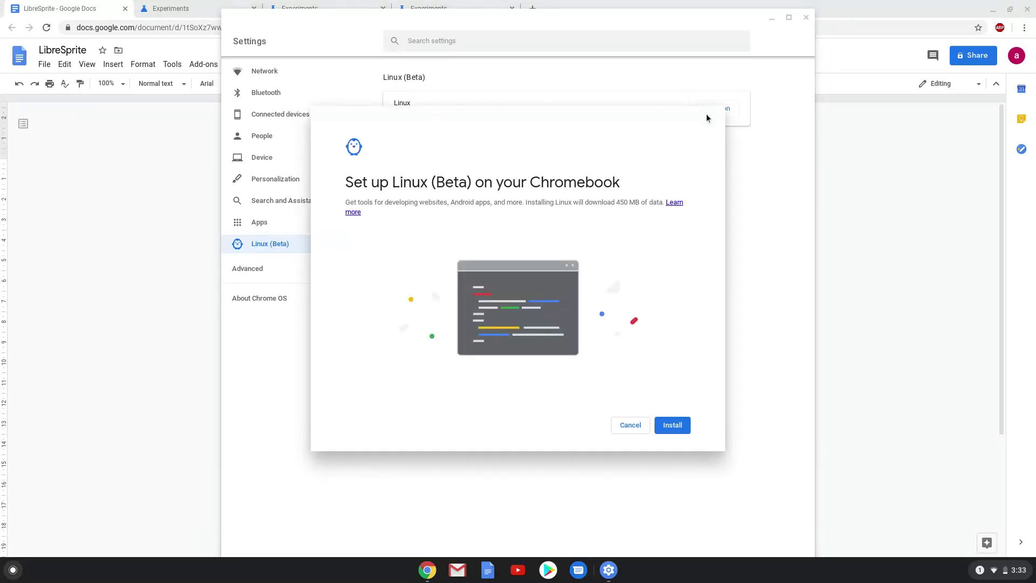
{"action": "left_click", "coordinate": [680, 420]}
{"action": "left_click", "coordinate": [677, 425]}
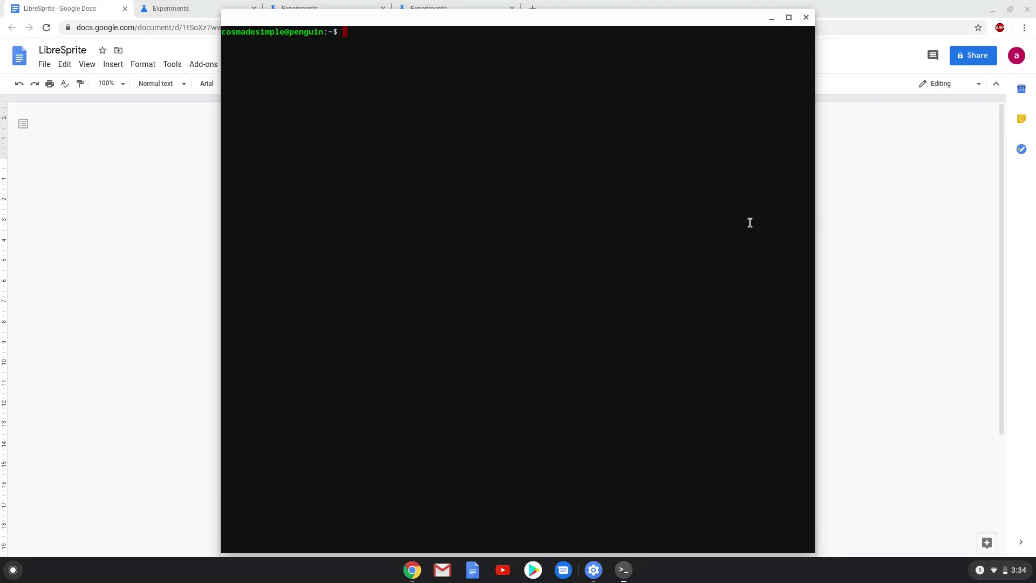
Close Terminal and Settings, copy 'sudo apt update' from the doc, and launch Terminal.
{"action": "left_click", "coordinate": [806, 18]}
{"action": "left_click", "coordinate": [806, 18]}
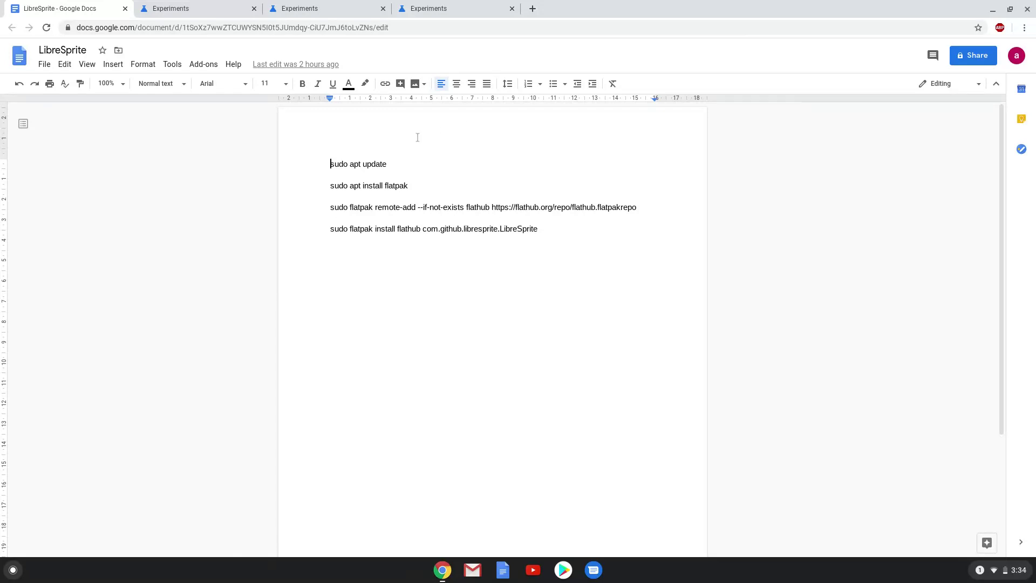
{"action": "triple_click", "coordinate": [373, 163]}
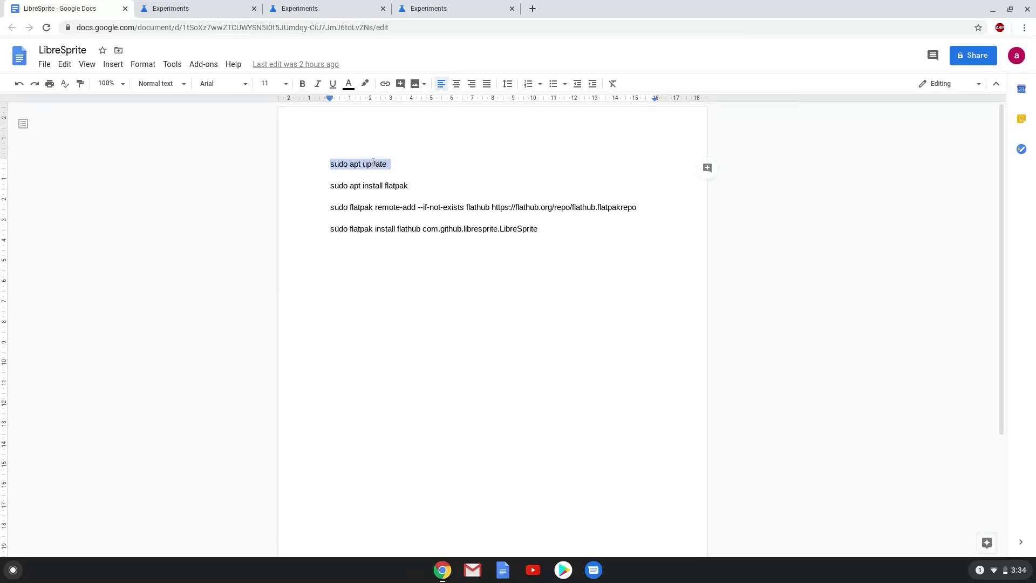
{"action": "right_click", "coordinate": [373, 165]}
{"action": "left_click", "coordinate": [397, 195]}
{"action": "left_click", "coordinate": [14, 570]}
{"action": "type", "text": "ter"}
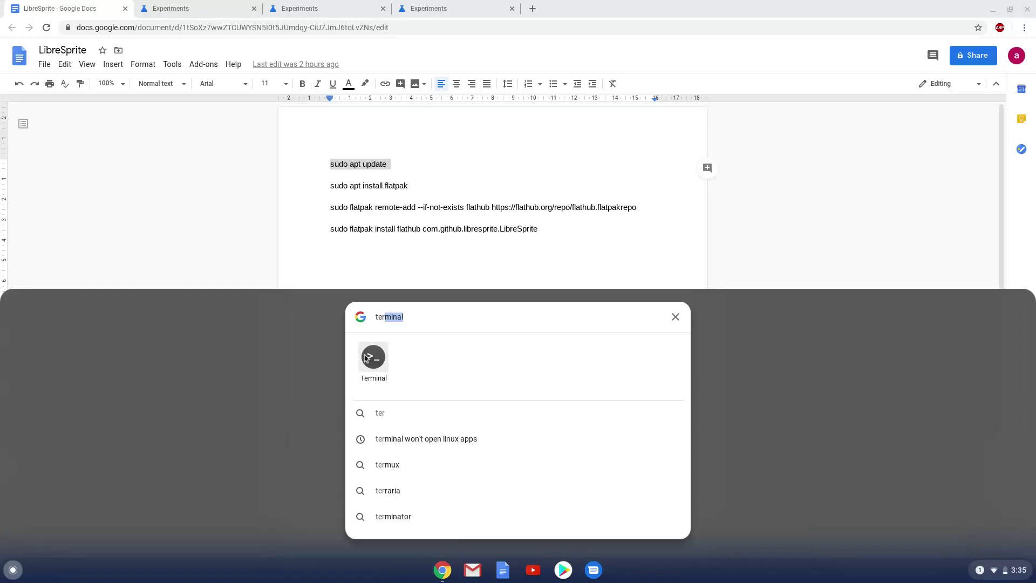
{"action": "key", "text": "Return"}
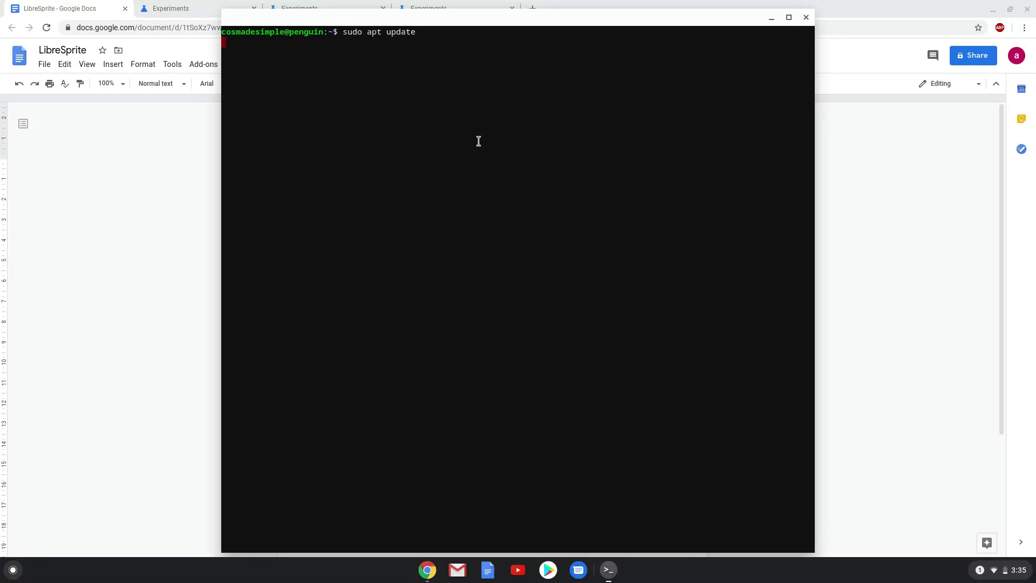
Run sudo apt update, then copy the 'sudo apt install flatpak' line from the doc.
{"action": "key", "text": "Return"}
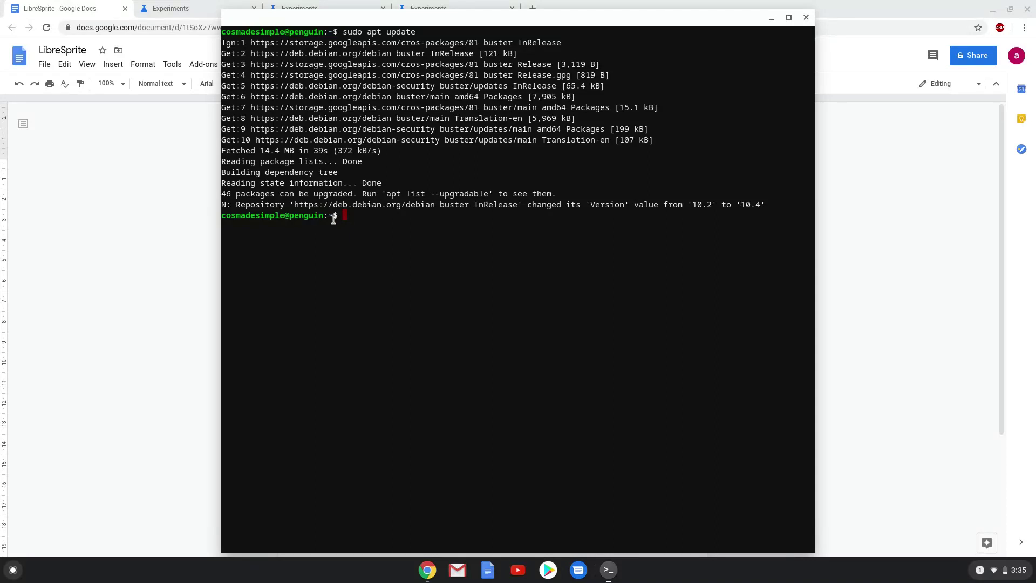
{"action": "left_click", "coordinate": [111, 342]}
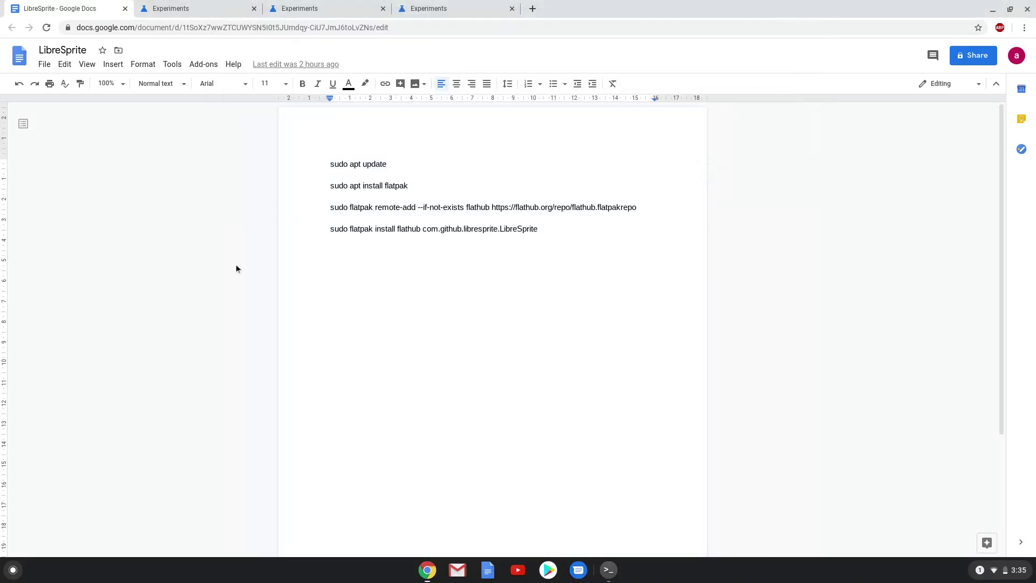
{"action": "triple_click", "coordinate": [333, 185]}
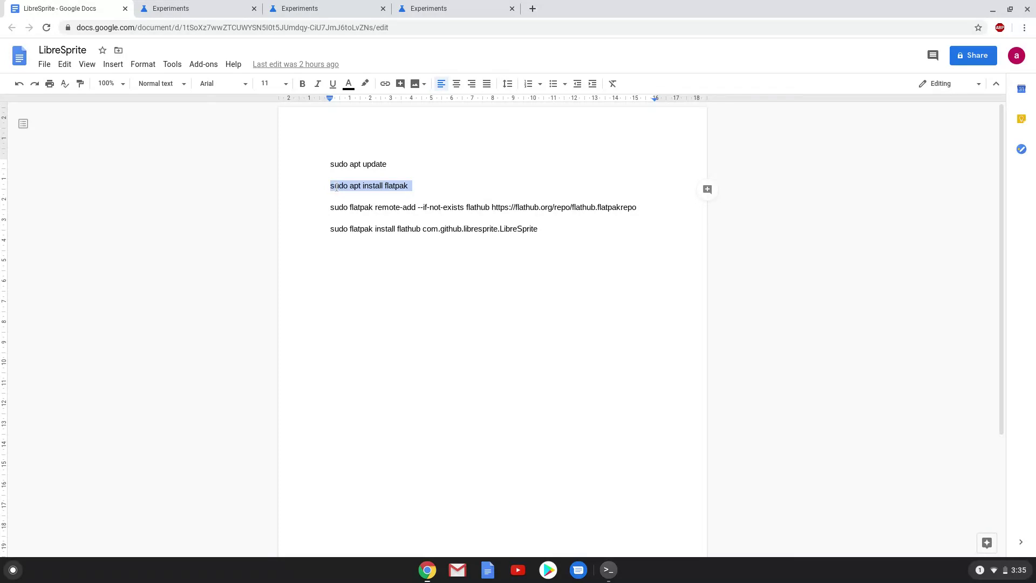
{"action": "right_click", "coordinate": [336, 189]}
{"action": "left_click", "coordinate": [363, 218]}
Run sudo apt install flatpak in the terminal and confirm the additional packages.
{"action": "left_click", "coordinate": [609, 571]}
{"action": "key", "text": "ctrl+shift+v"}
{"action": "key", "text": "Return"}
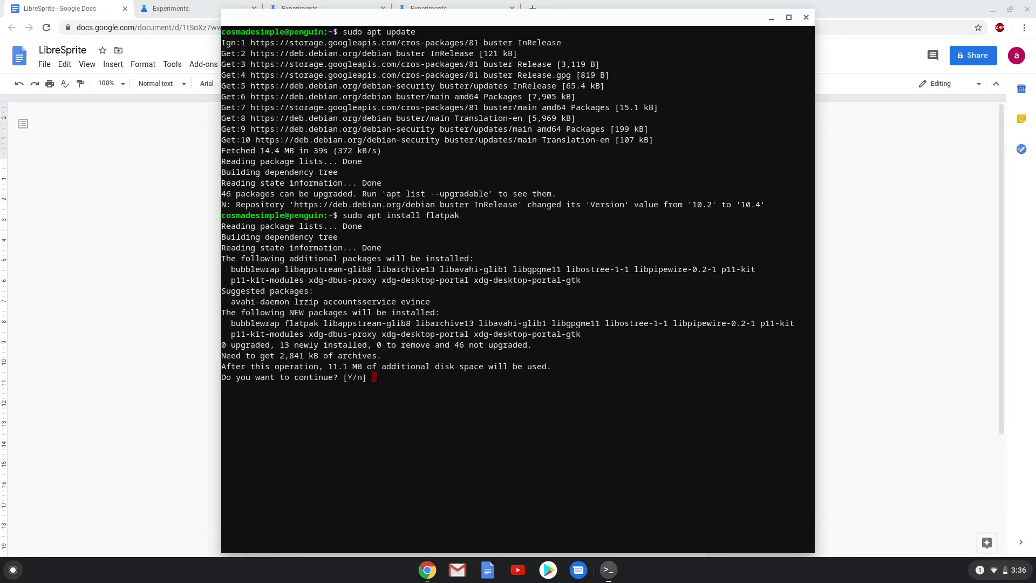
{"action": "key", "text": "Return"}
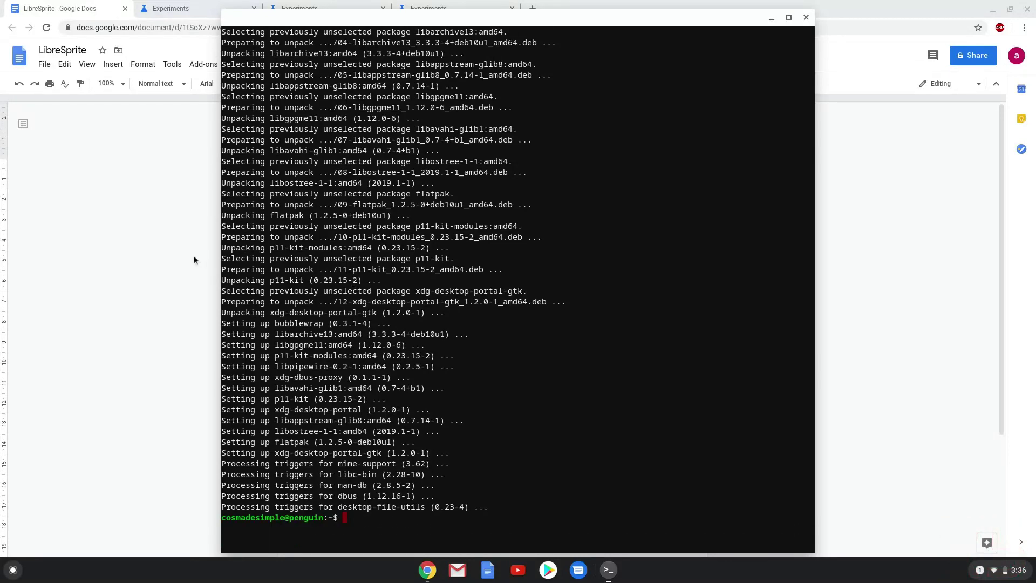
Copy the flathub remote-add command from the doc and paste it into the terminal.
{"action": "left_click", "coordinate": [82, 254]}
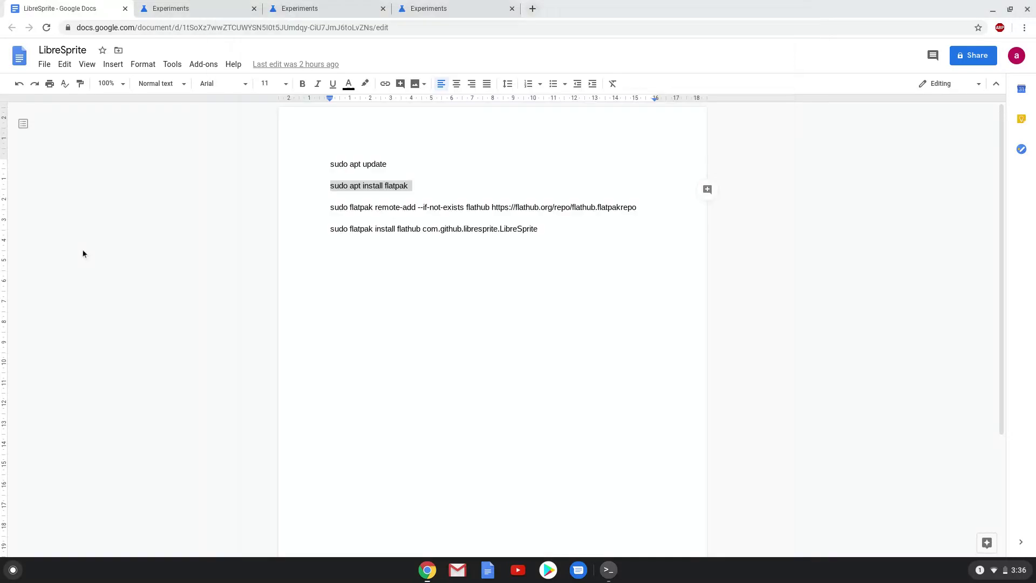
{"action": "triple_click", "coordinate": [342, 209]}
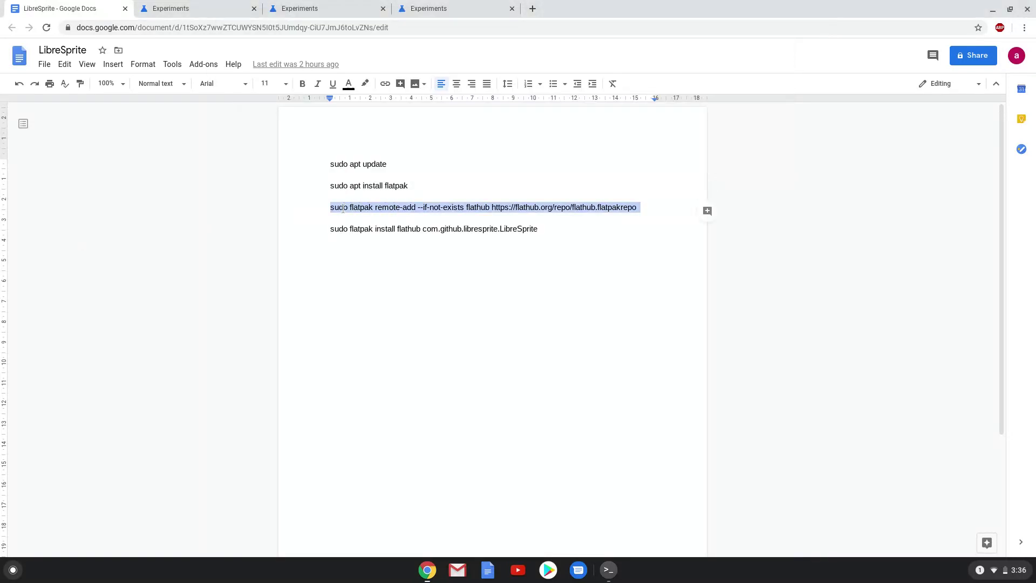
{"action": "right_click", "coordinate": [343, 208]}
{"action": "left_click", "coordinate": [371, 237]}
{"action": "left_click", "coordinate": [608, 572]}
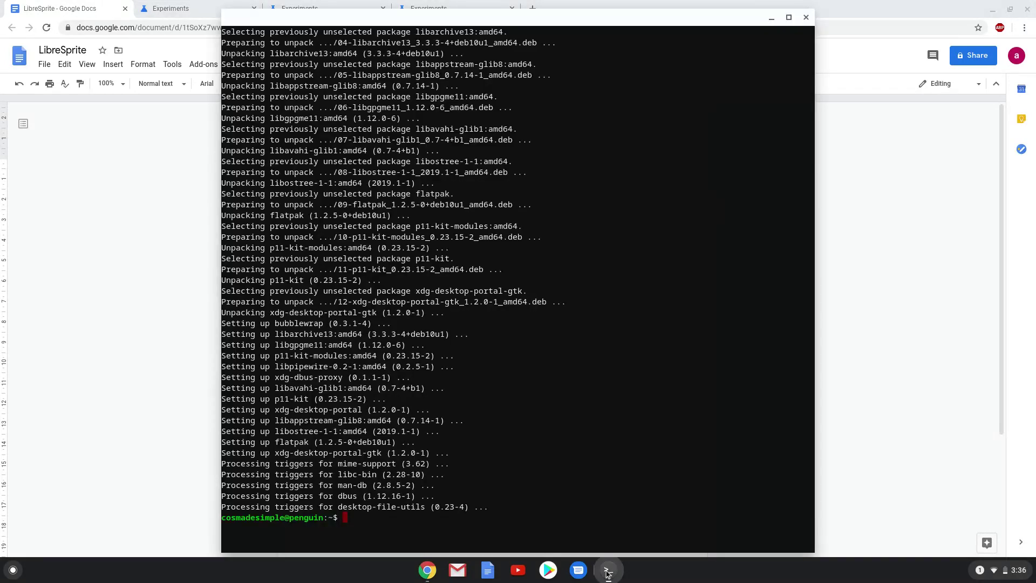
{"action": "right_click", "coordinate": [550, 534]}
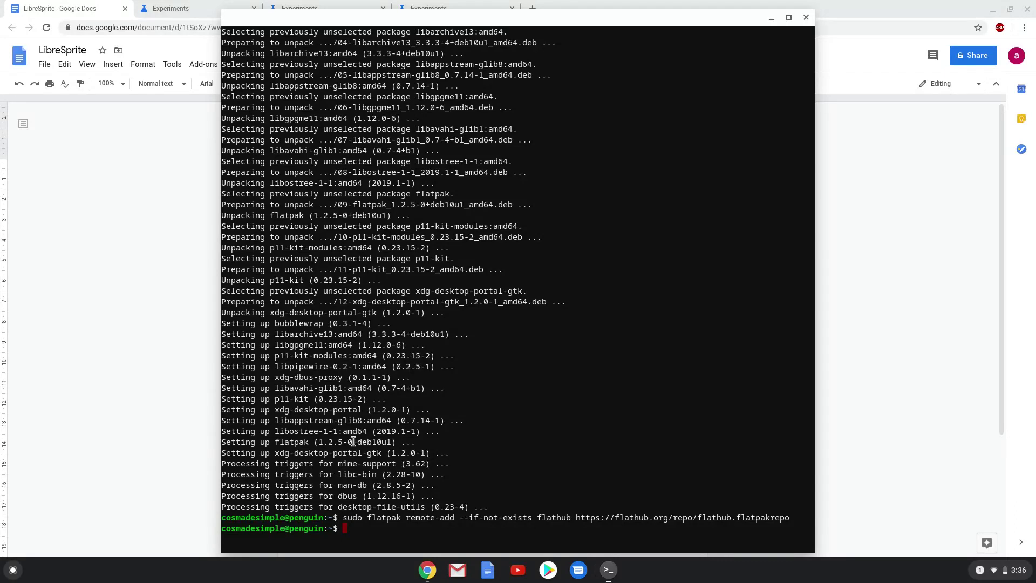
Copy the LibreSprite flatpak install command from the doc.
{"action": "left_click", "coordinate": [118, 328]}
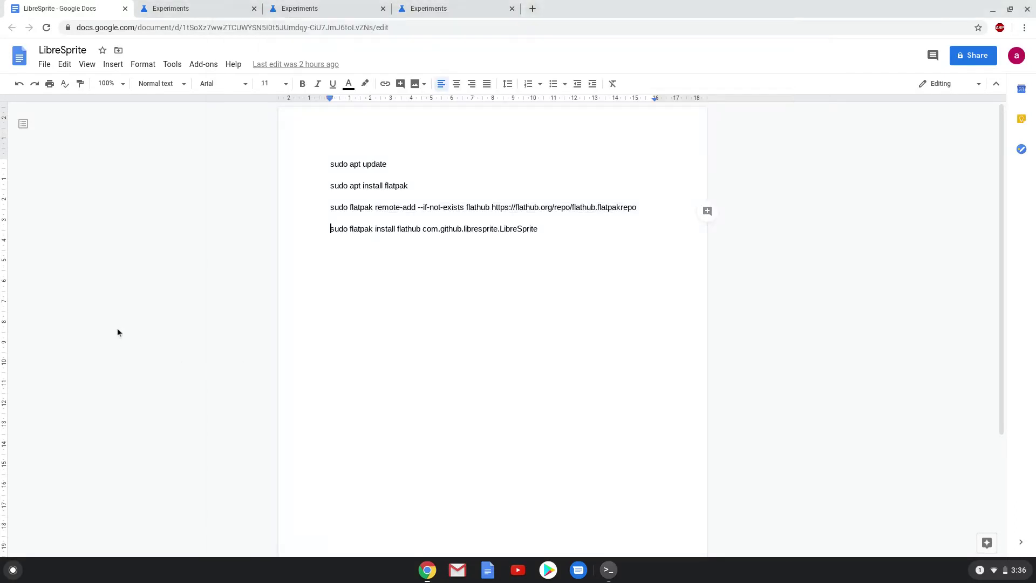
{"action": "triple_click", "coordinate": [357, 227]}
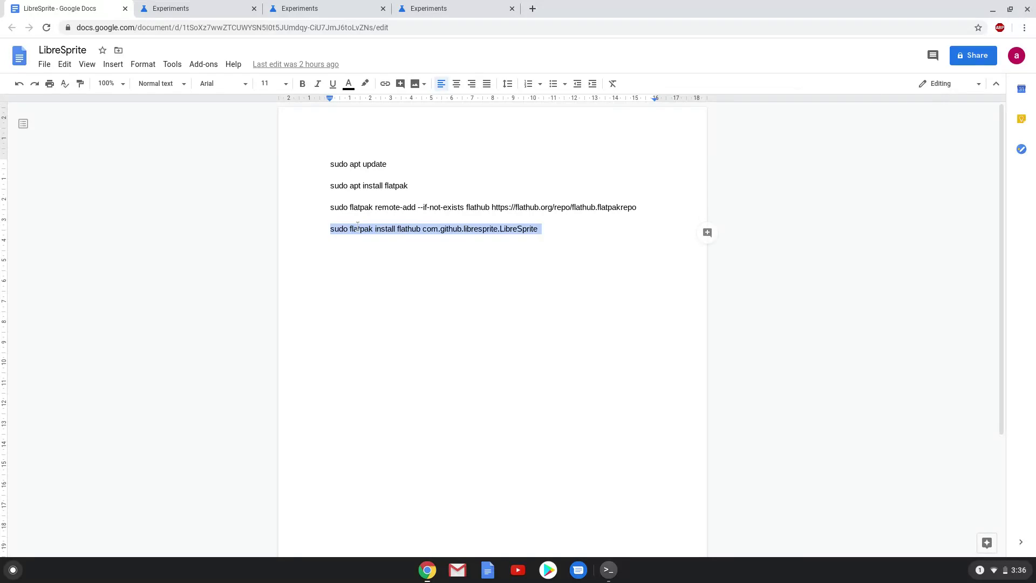
{"action": "right_click", "coordinate": [357, 229]}
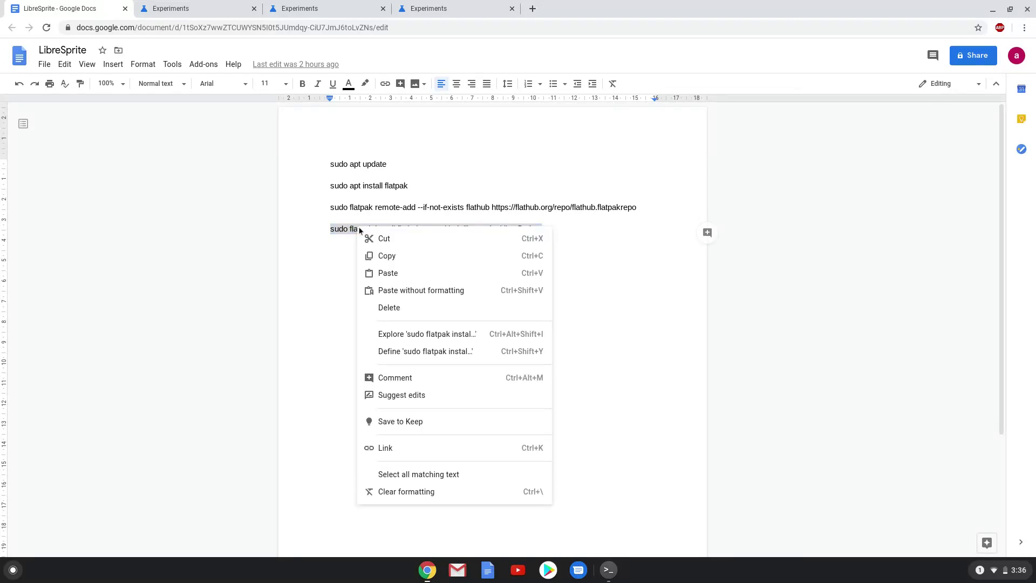
{"action": "left_click", "coordinate": [381, 255]}
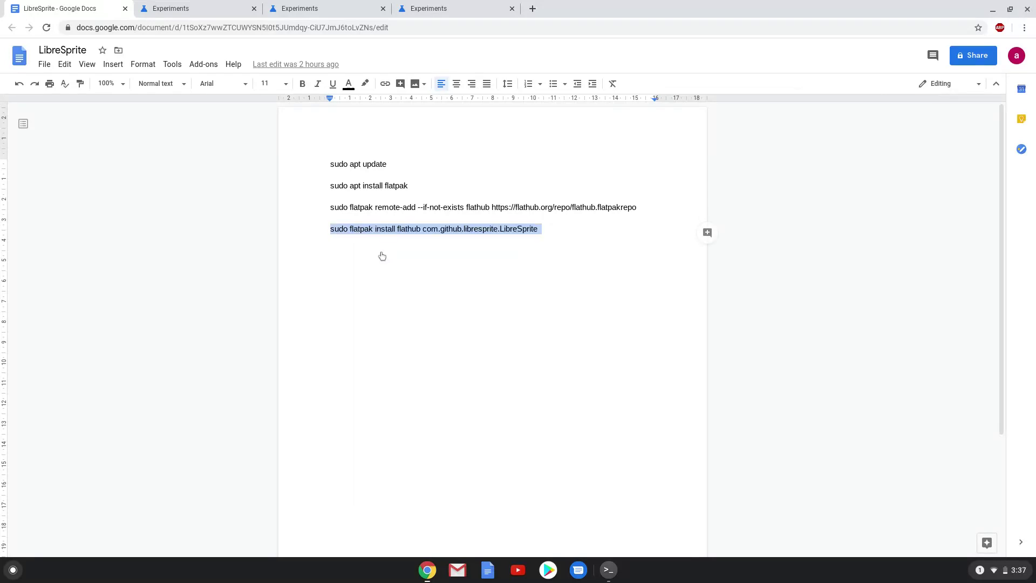
Run the LibreSprite install, accept both prompts, then close and leave Terminal.
{"action": "left_click", "coordinate": [608, 570]}
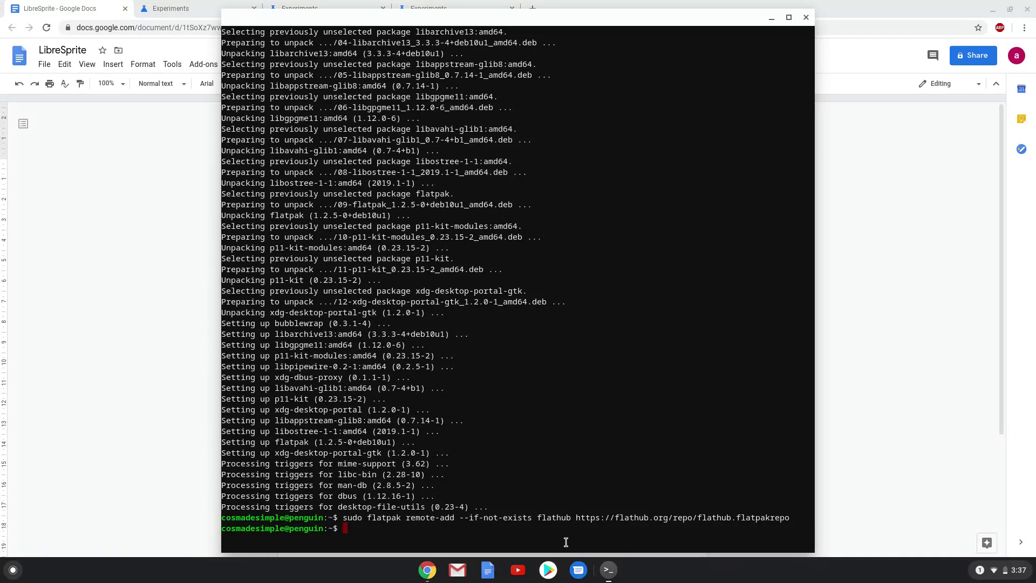
{"action": "key", "text": "ctrl+shift+v"}
{"action": "key", "text": "Return"}
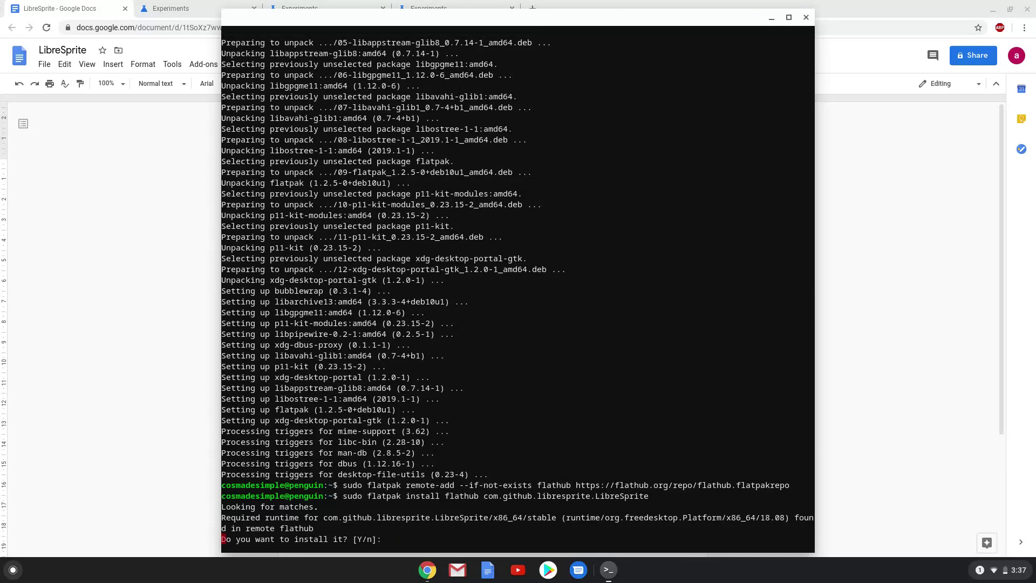
{"action": "key", "text": "Return"}
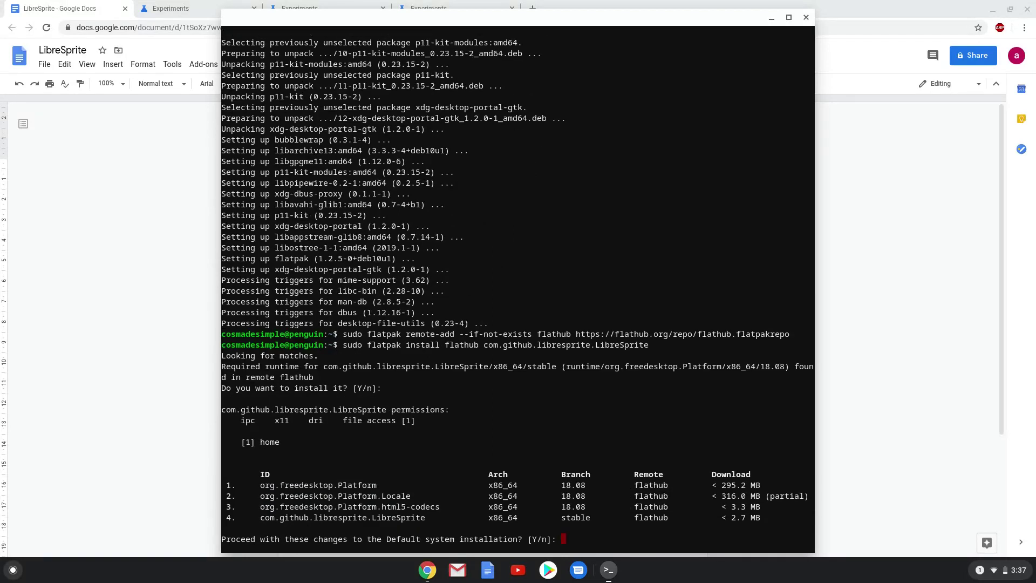
{"action": "key", "text": "Return"}
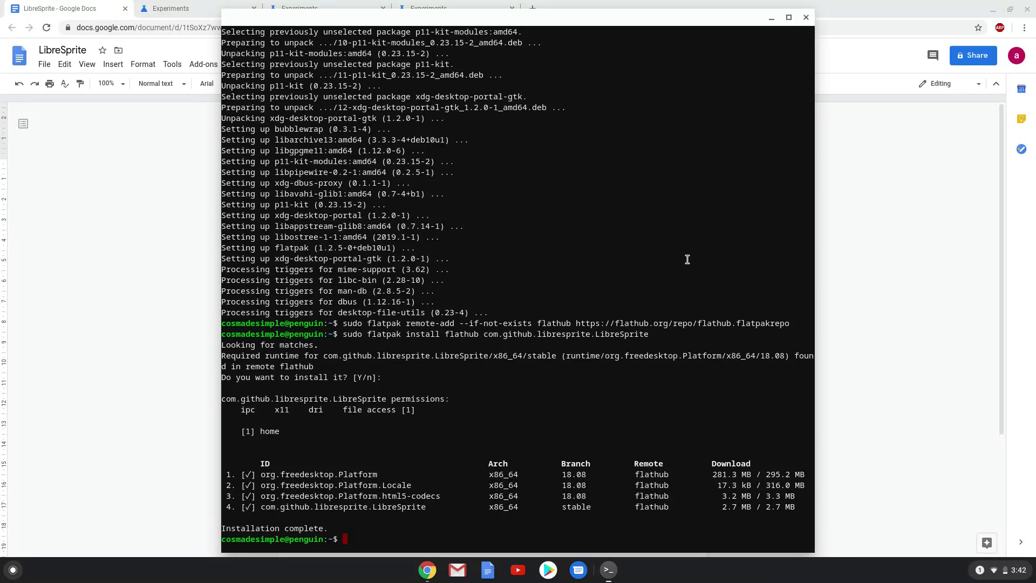
{"action": "left_click", "coordinate": [807, 18]}
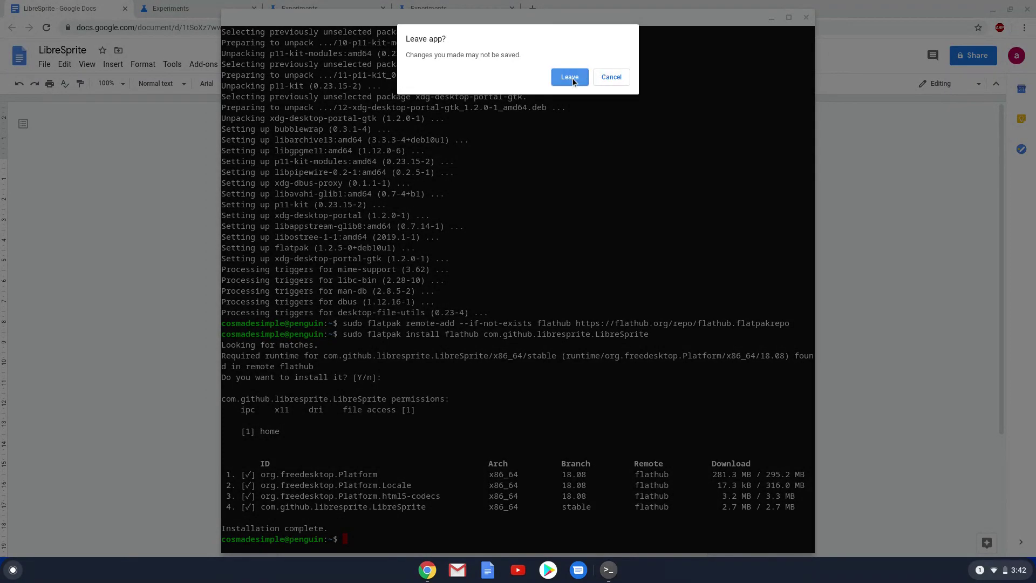
{"action": "left_click", "coordinate": [570, 78]}
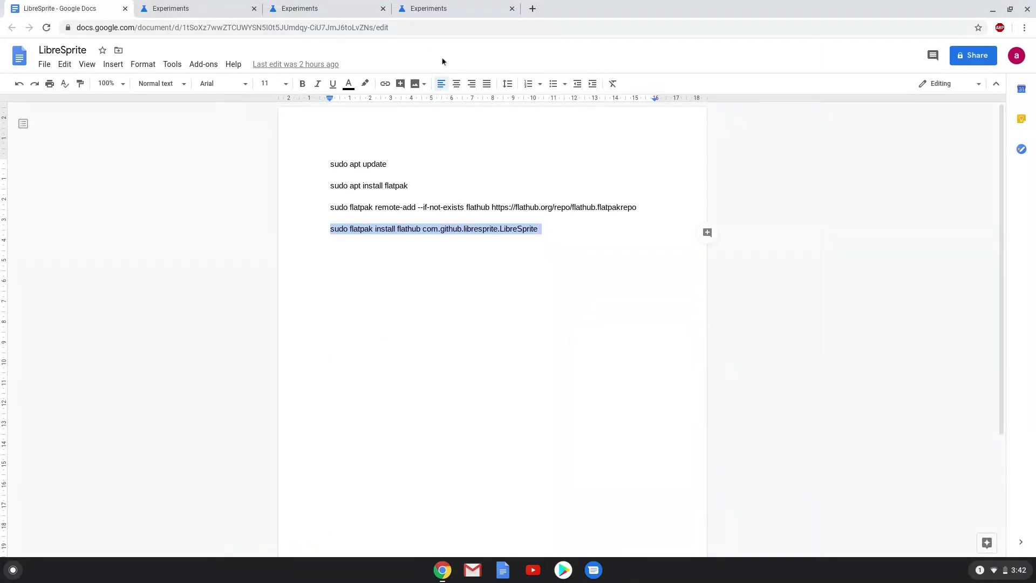
Set the Crostini GPU Support flag to Disabled.
{"action": "left_click", "coordinate": [221, 10]}
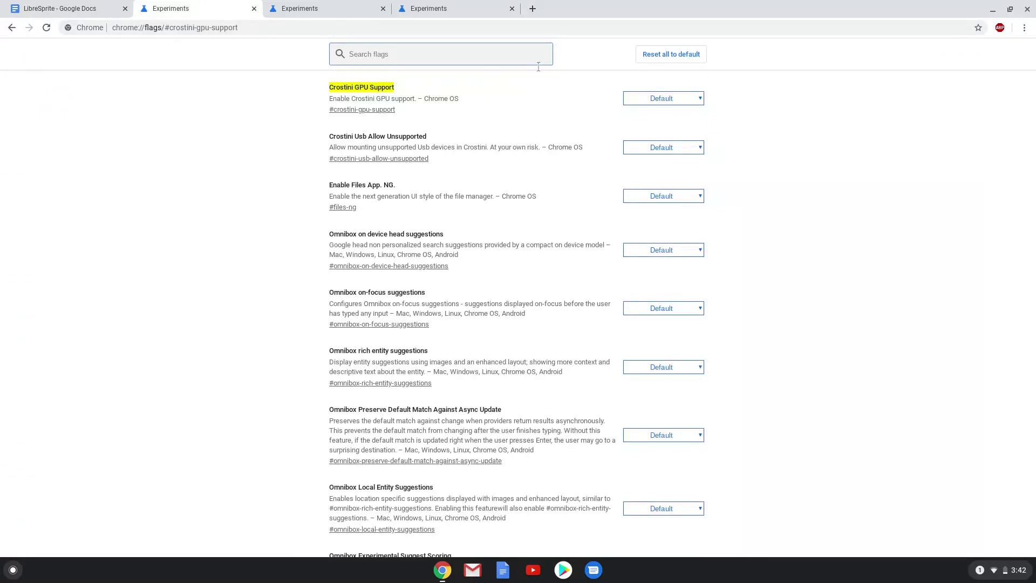
{"action": "left_click", "coordinate": [646, 99]}
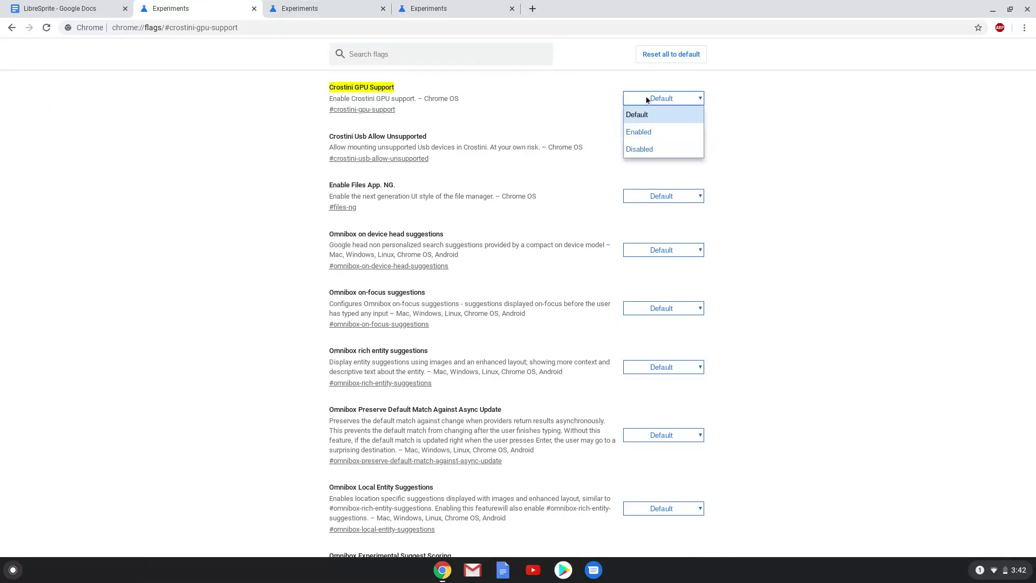
{"action": "left_click", "coordinate": [646, 152]}
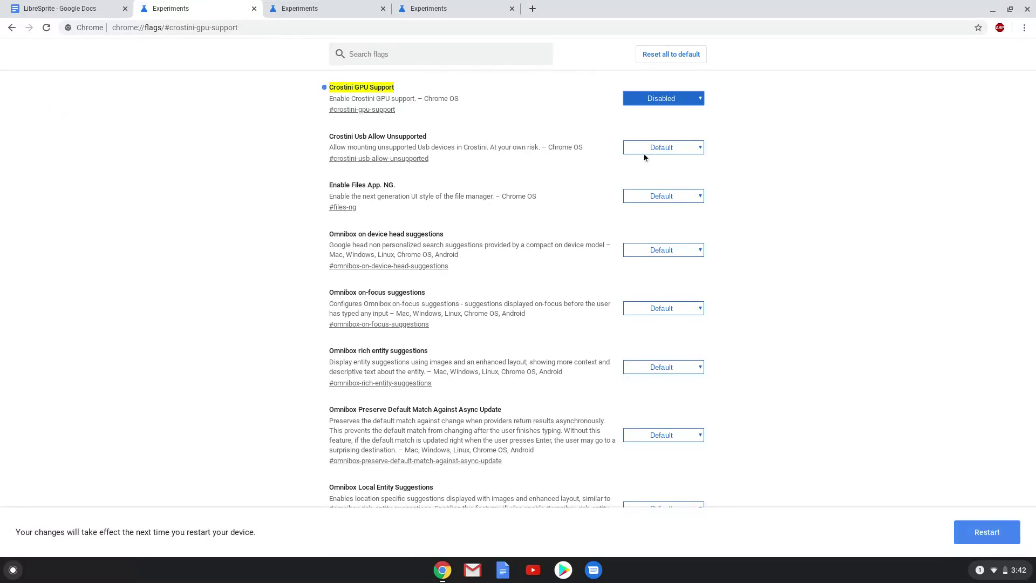
Set the Pointer lock for Linux applications flag to Enabled.
{"action": "left_click", "coordinate": [304, 12]}
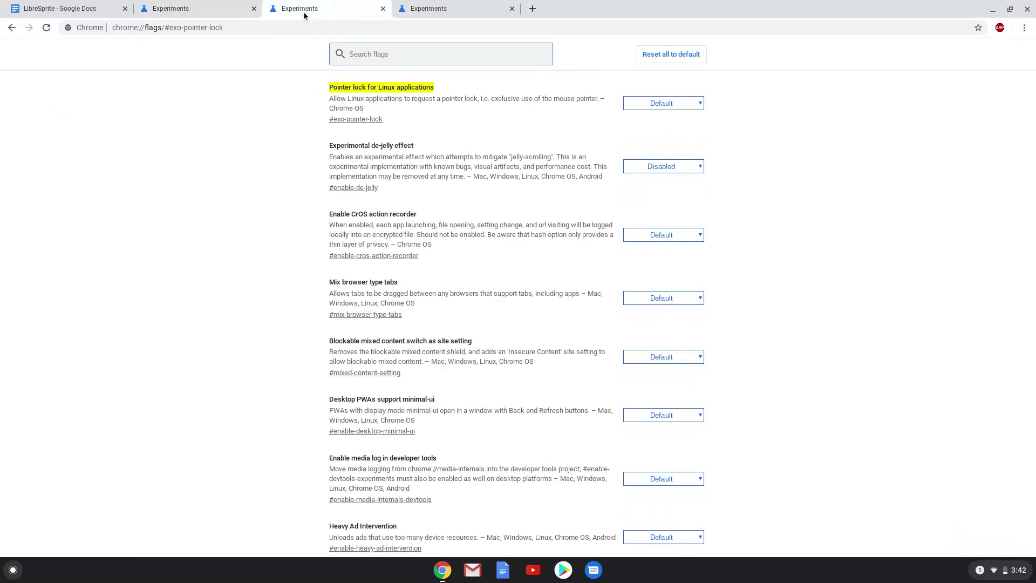
{"action": "left_click", "coordinate": [649, 103]}
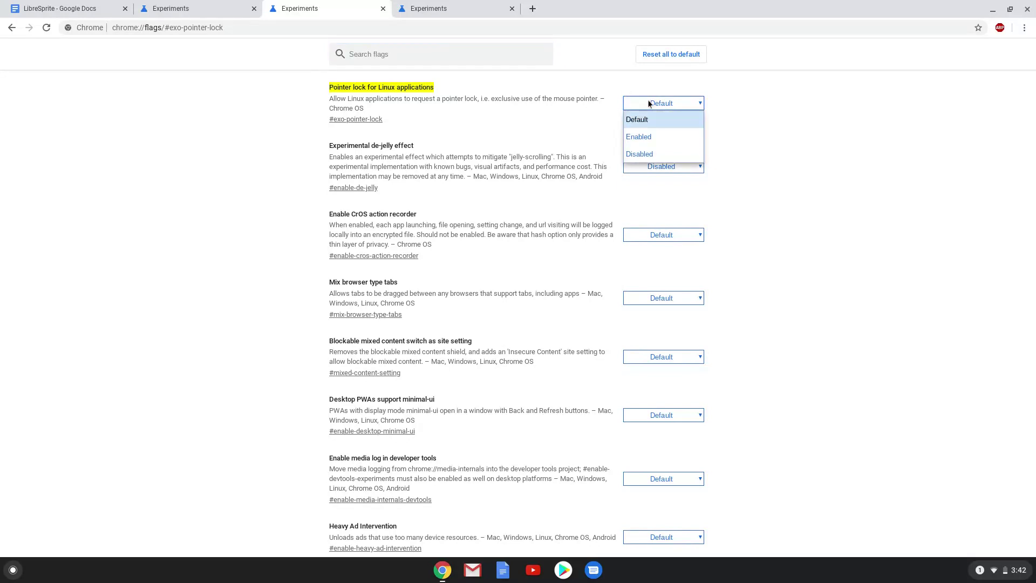
{"action": "left_click", "coordinate": [650, 136]}
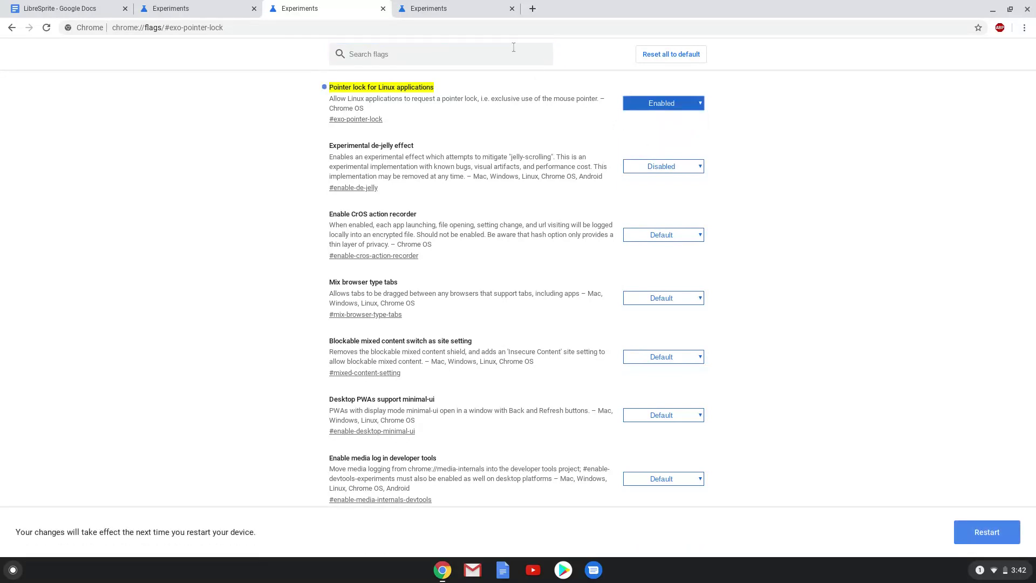
Set the Enables pointer lock options flag to Enabled.
{"action": "left_click", "coordinate": [467, 13]}
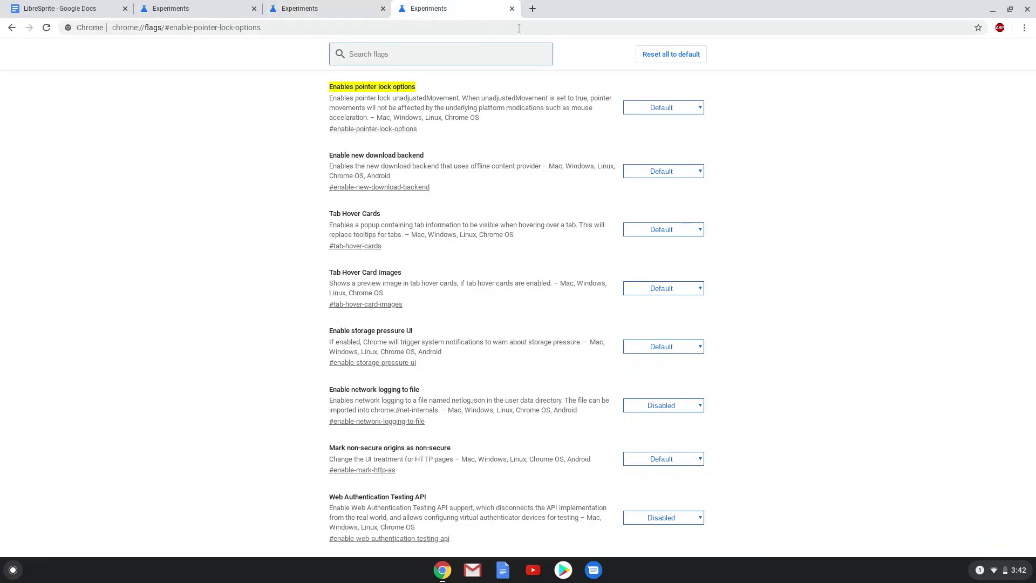
{"action": "left_click", "coordinate": [633, 108]}
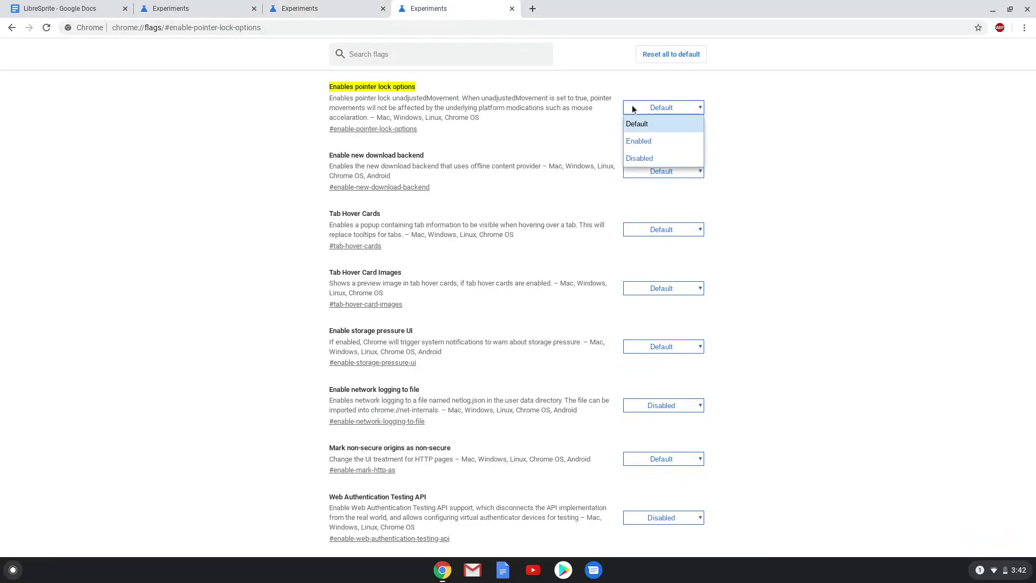
{"action": "left_click", "coordinate": [635, 142]}
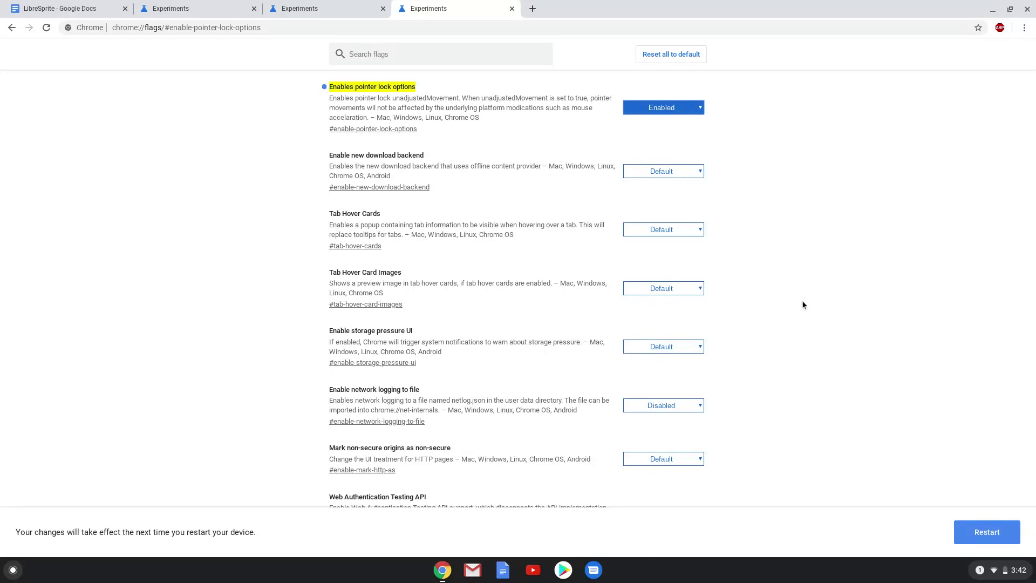
Restart the Chromebook from the flags page to apply the three flag changes.
{"action": "left_click", "coordinate": [982, 531]}
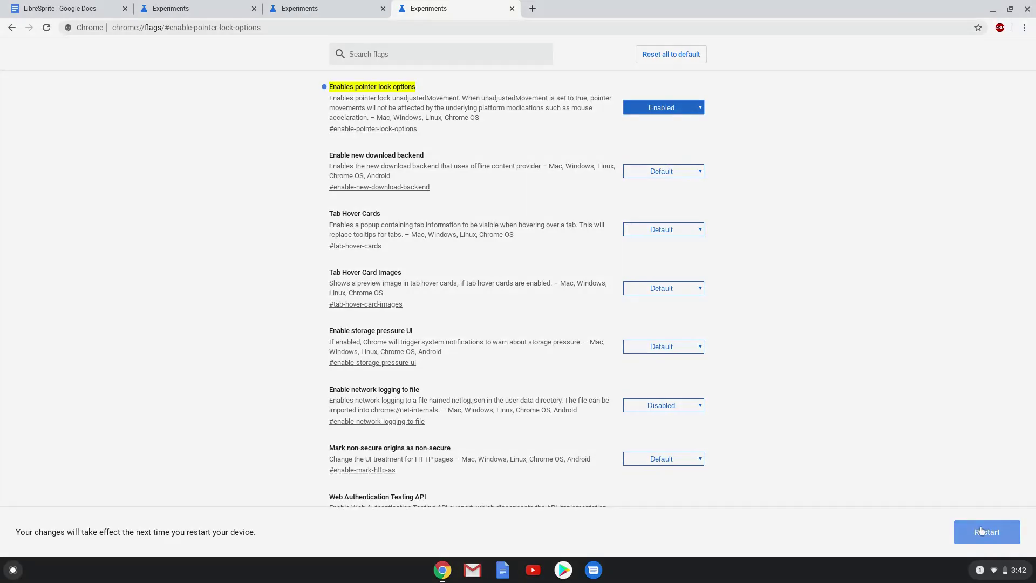